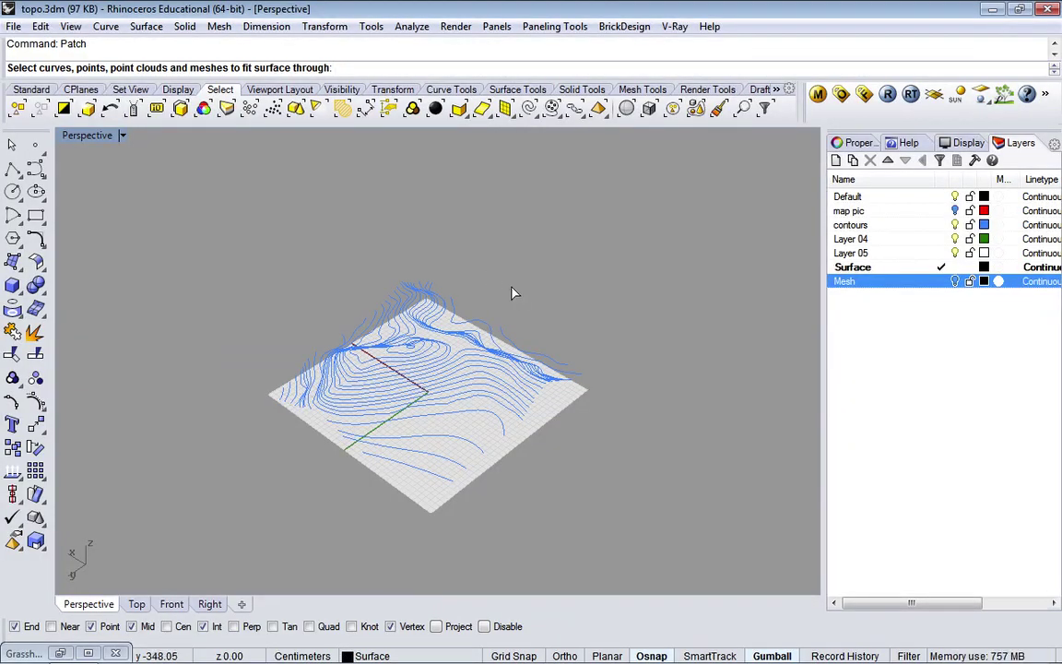
- Orbit the Perspective view of the contour terrain and cancel the pending Patch command
{"action": "right_click_drag", "start_coordinate": [548, 277], "coordinate": [567, 328]}
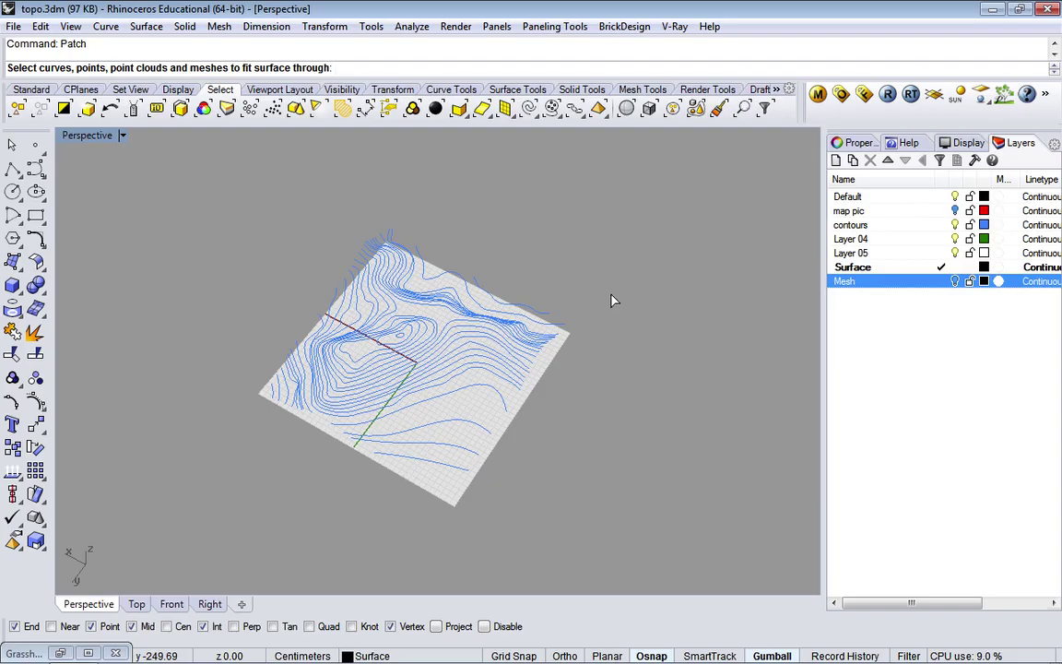
{"action": "key", "text": "Escape"}
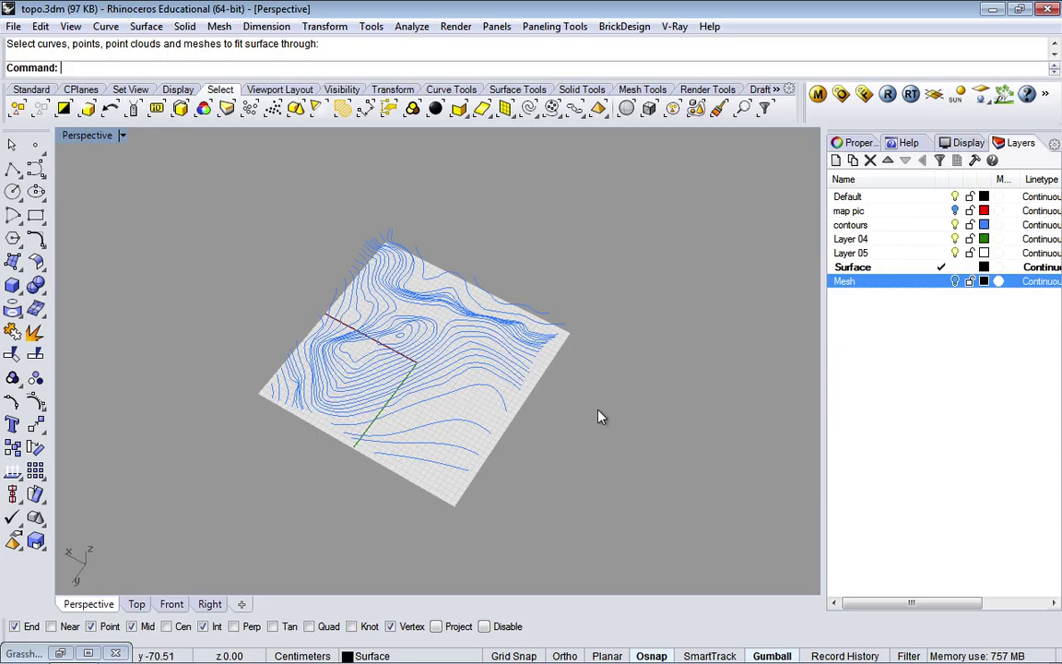
- Window-select the 38 contour curves, turn on their edit points, then clear the selection
{"action": "left_click_drag", "start_coordinate": [247, 219], "coordinate": [609, 519]}
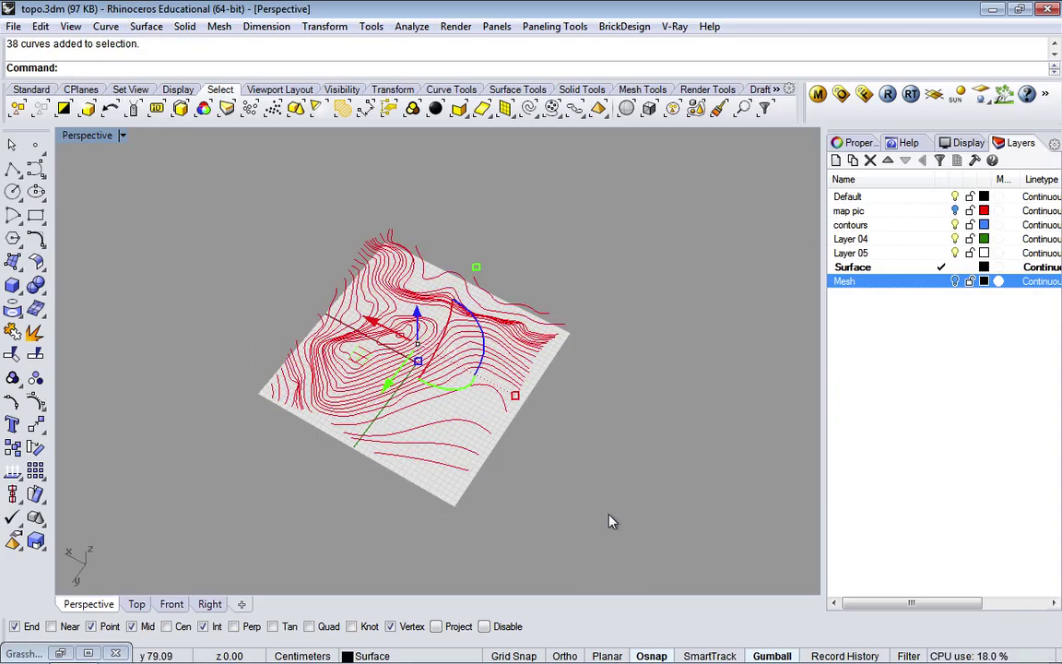
{"action": "left_click", "coordinate": [616, 428]}
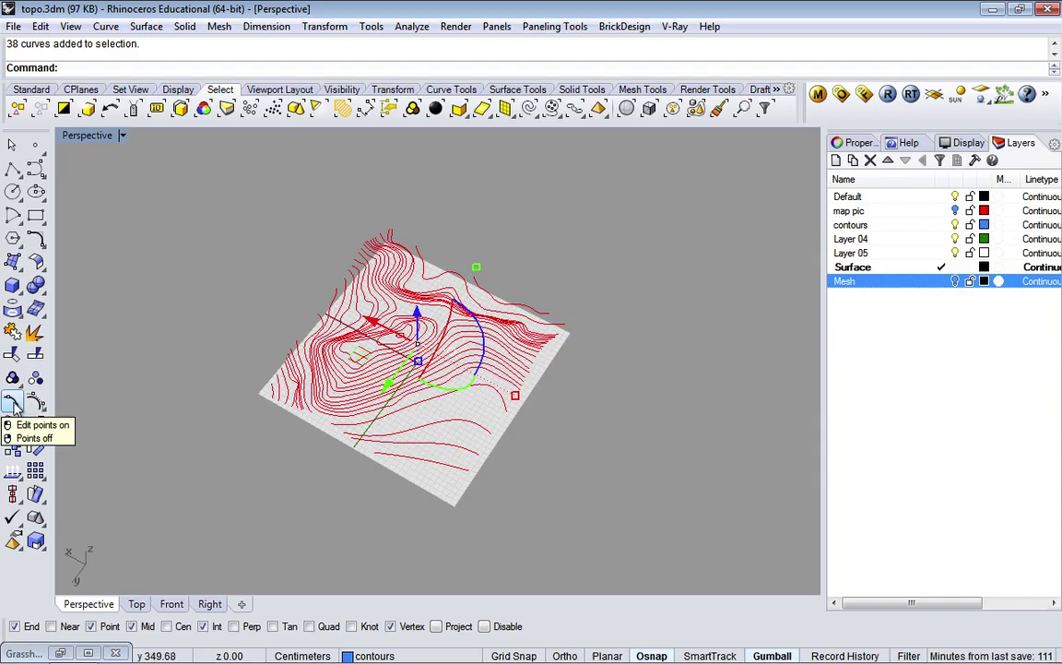
{"action": "left_click", "coordinate": [13, 405]}
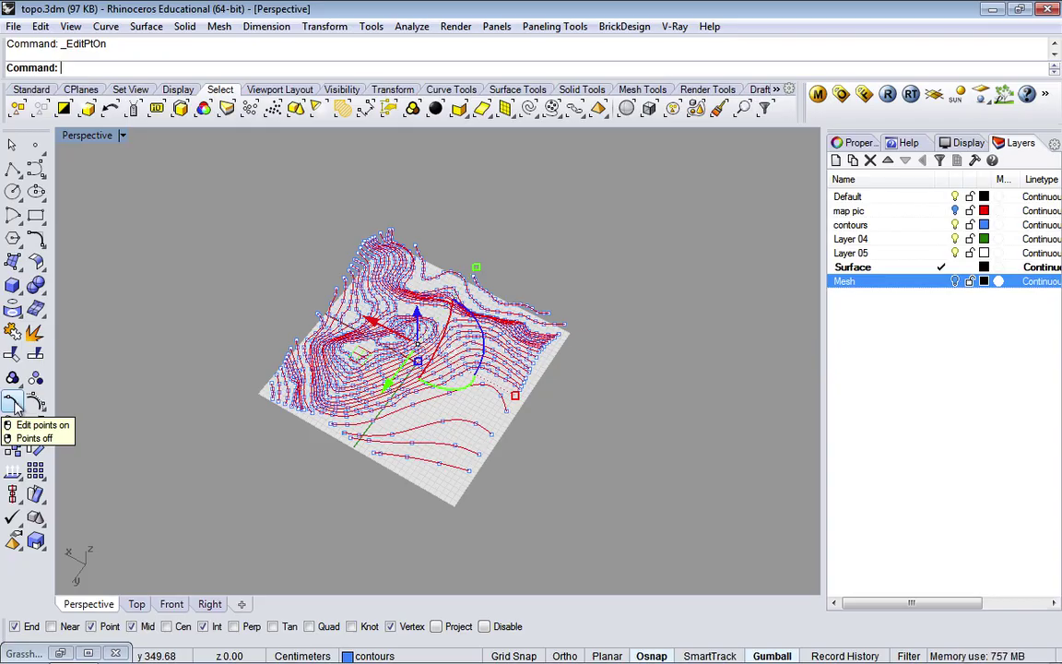
{"action": "left_click", "coordinate": [207, 310]}
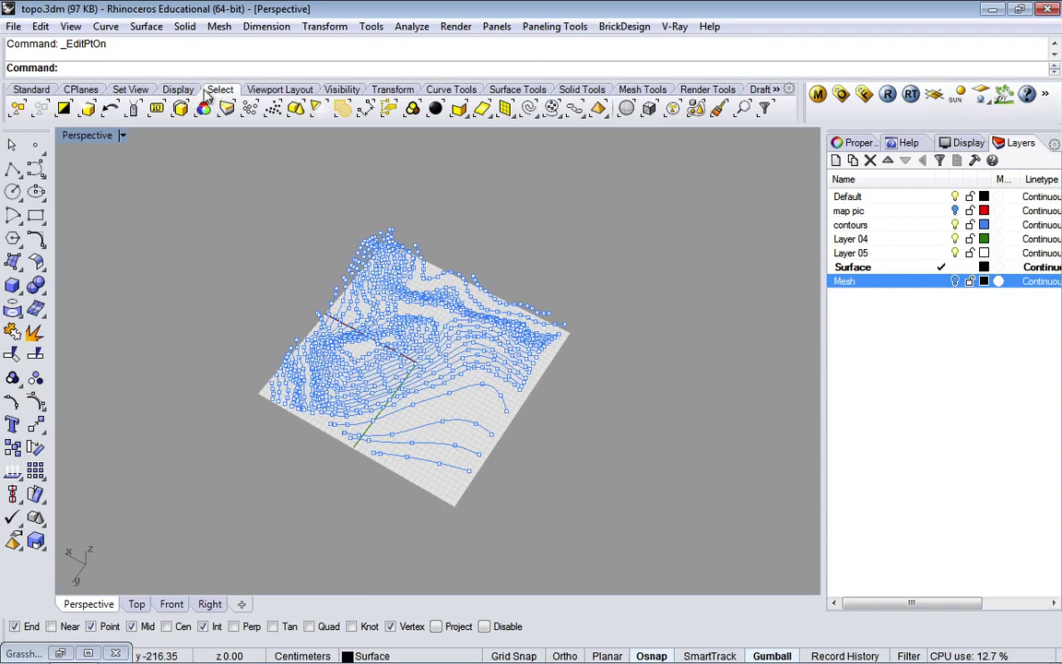
- Select all 861 contour edit points and start Patch with 50 U/V spans and stiffness 2
{"action": "left_click", "coordinate": [250, 110]}
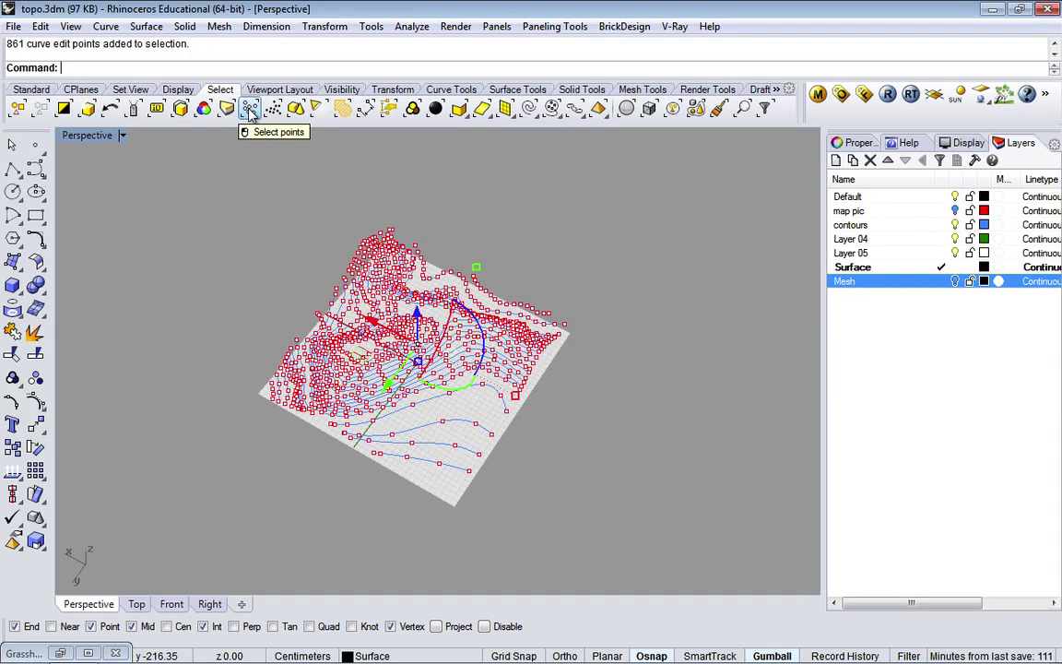
{"action": "type", "text": "Pa"}
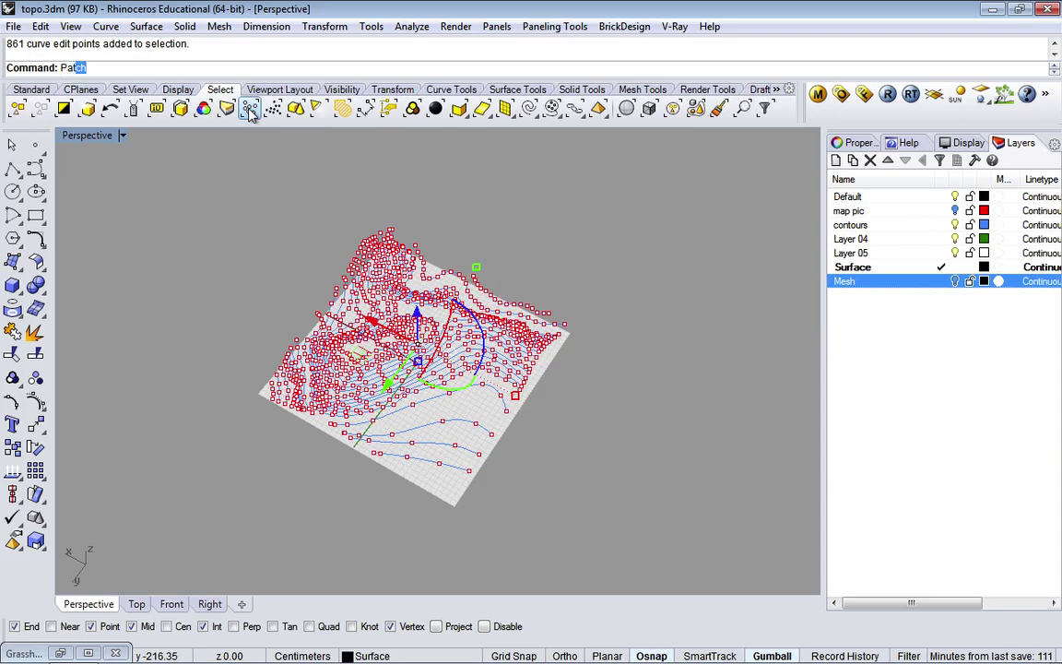
{"action": "type", "text": "tch"}
{"action": "key", "text": "Return"}
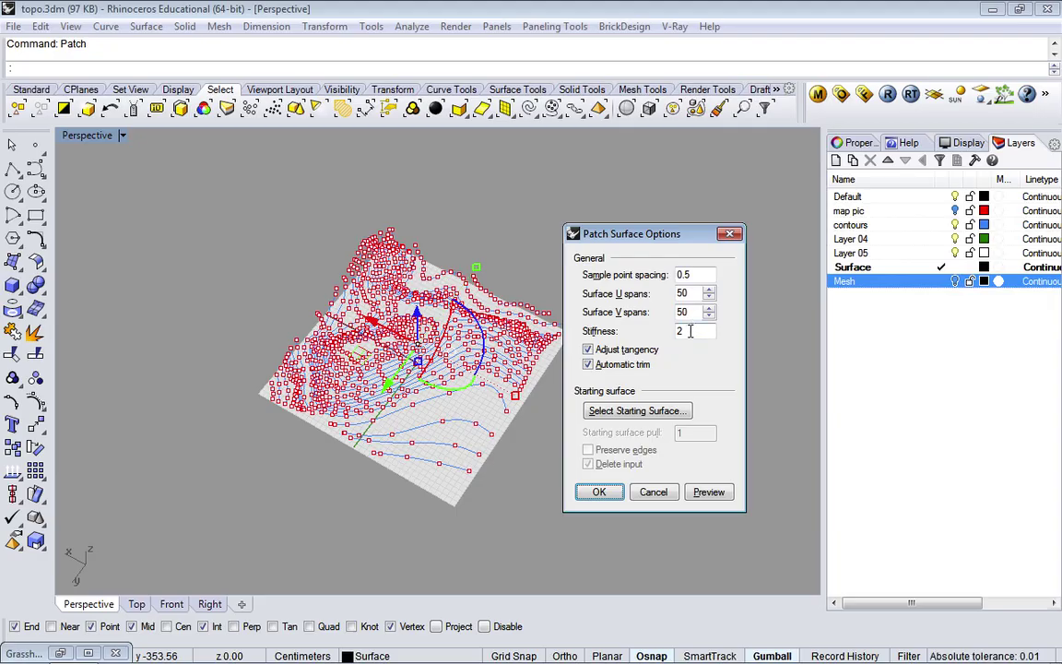
{"action": "left_click_drag", "start_coordinate": [597, 234], "coordinate": [692, 237]}
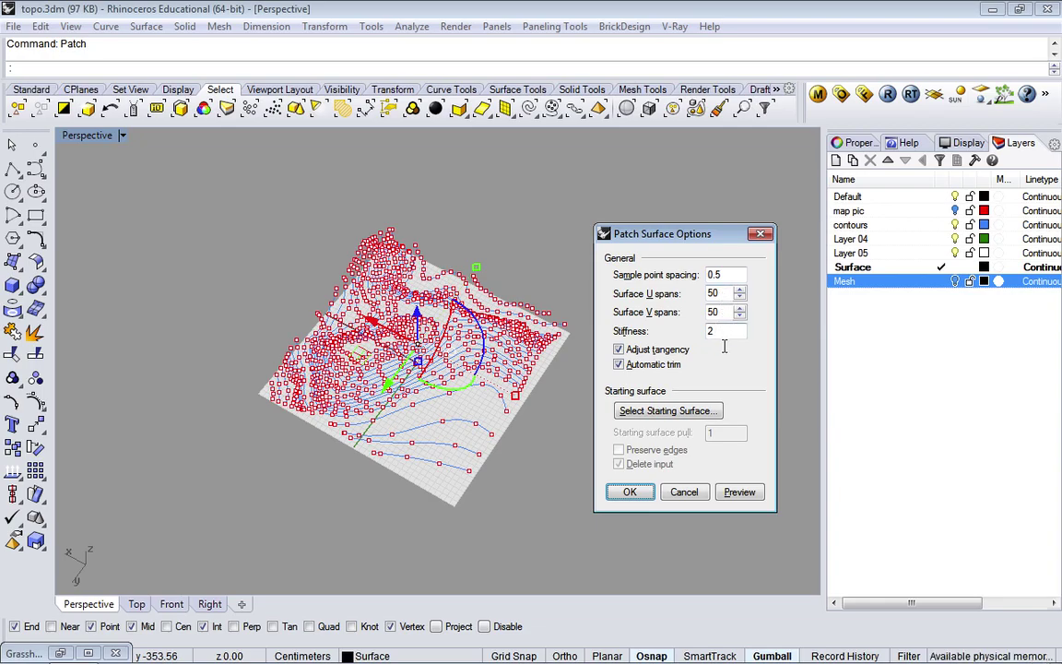
- Preview the 50-span patch surface, then orbit and zoom in to inspect its ridges
{"action": "left_click", "coordinate": [746, 495]}
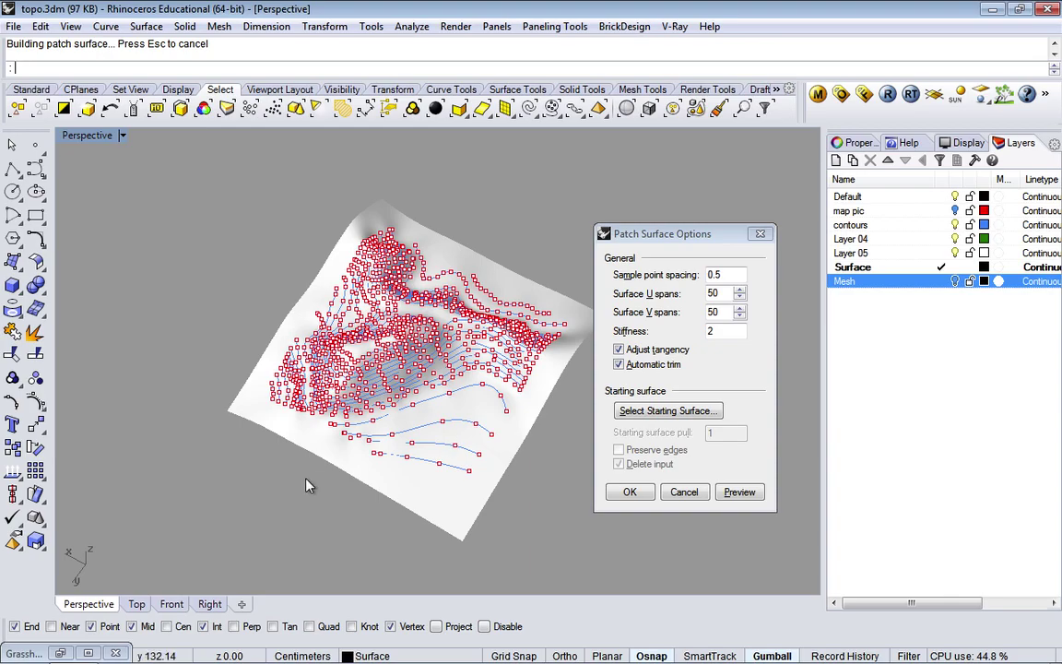
{"action": "right_click_drag", "start_coordinate": [306, 486], "coordinate": [309, 486]}
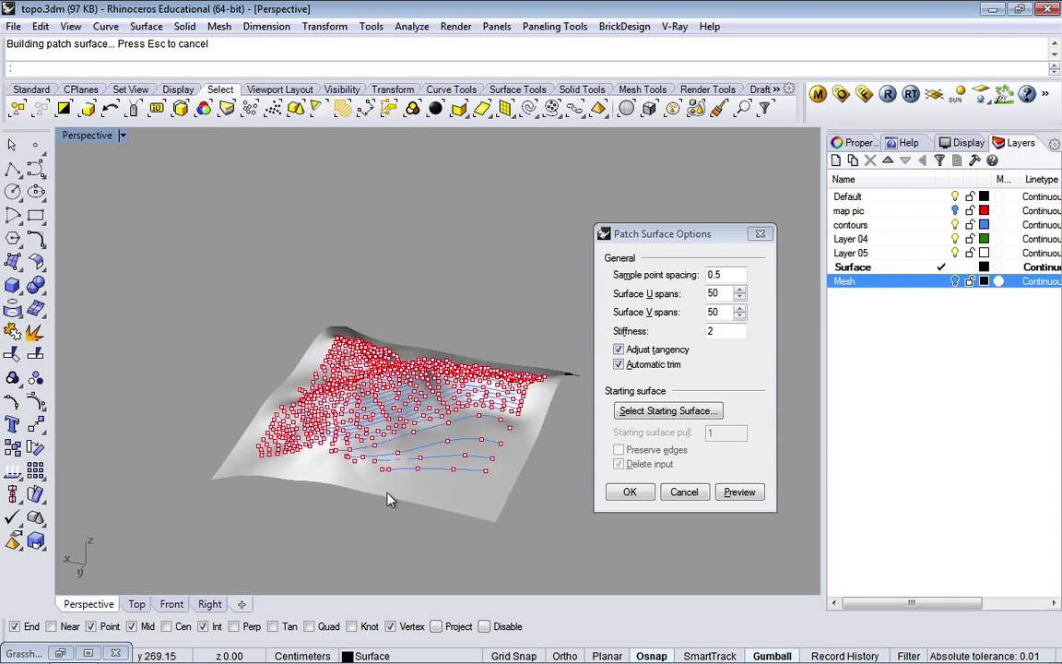
{"action": "right_click_drag", "start_coordinate": [388, 498], "coordinate": [446, 449]}
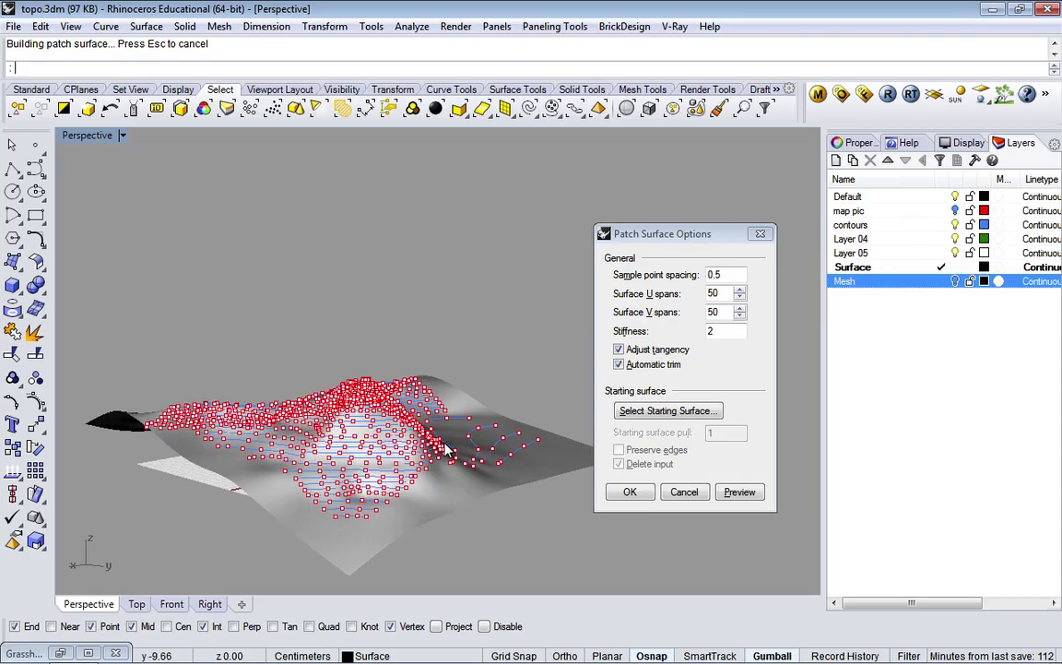
{"action": "scroll", "coordinate": [446, 449], "scroll_direction": "up", "scroll_amount": 2}
{"action": "scroll", "coordinate": [446, 449], "scroll_direction": "up", "scroll_amount": 4}
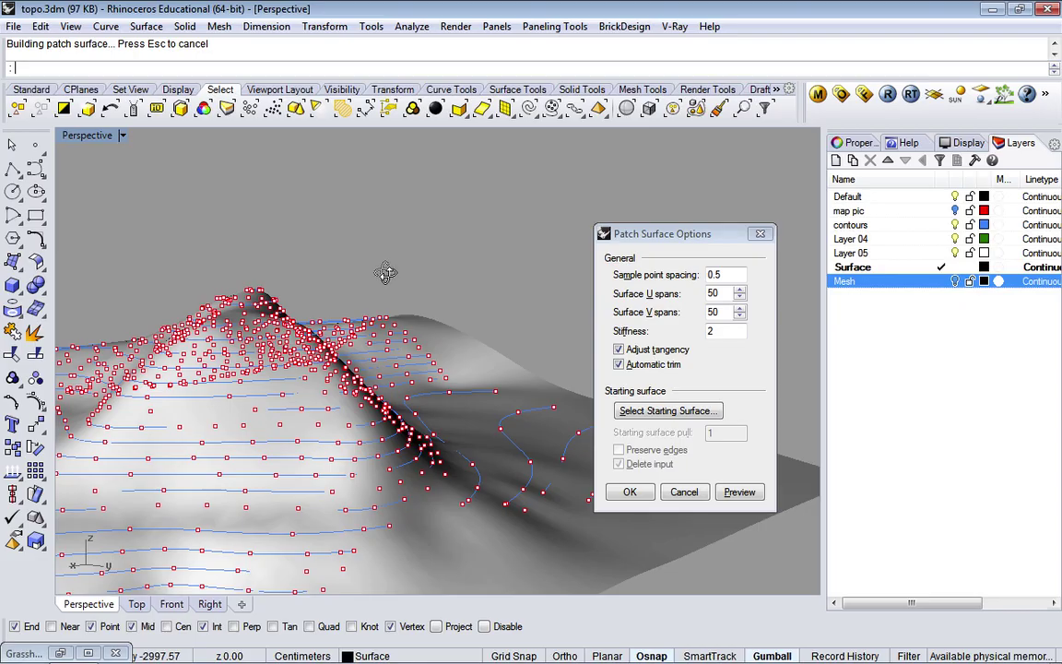
{"action": "right_click_drag", "start_coordinate": [386, 267], "coordinate": [358, 275]}
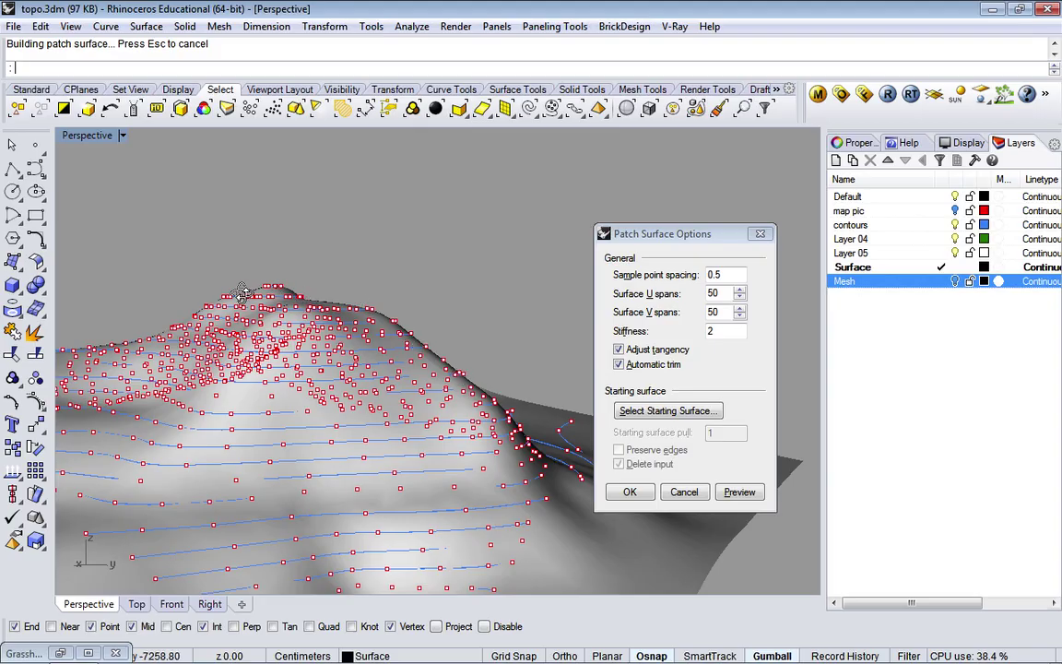
- Accept the patch options to build the terrain surface and hide the contour edit points
{"action": "left_click", "coordinate": [630, 492]}
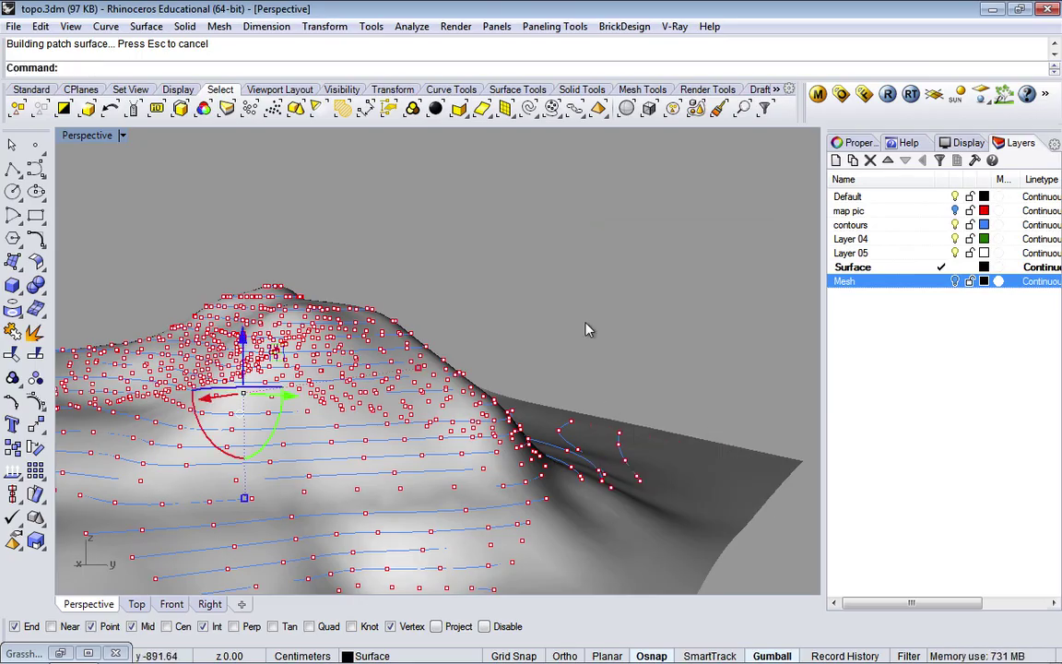
{"action": "key", "text": "Escape"}
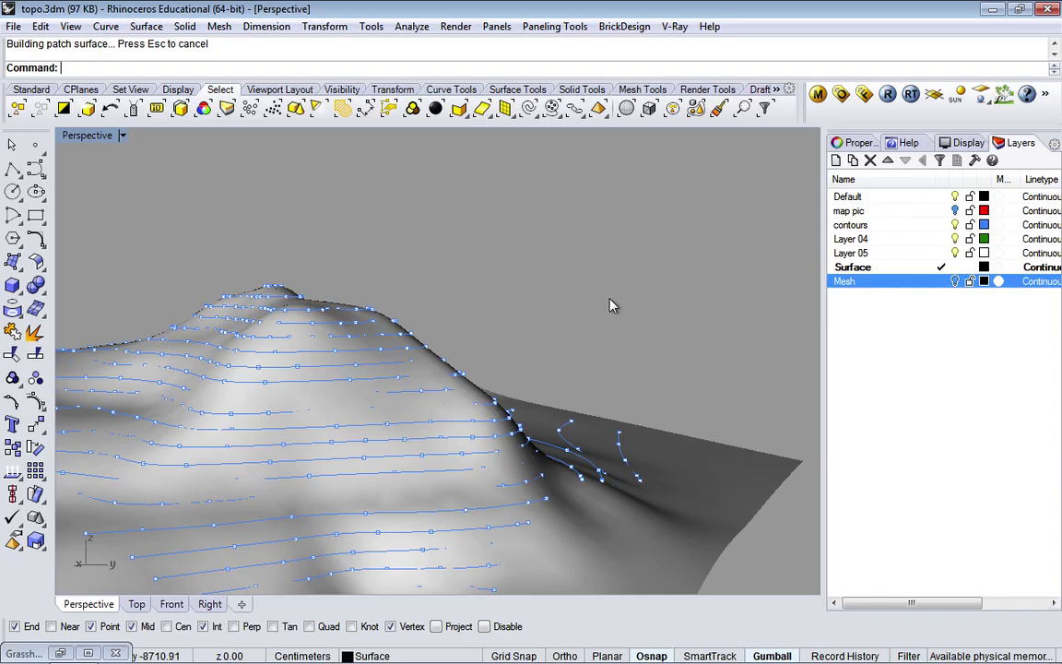
{"action": "key", "text": "Escape"}
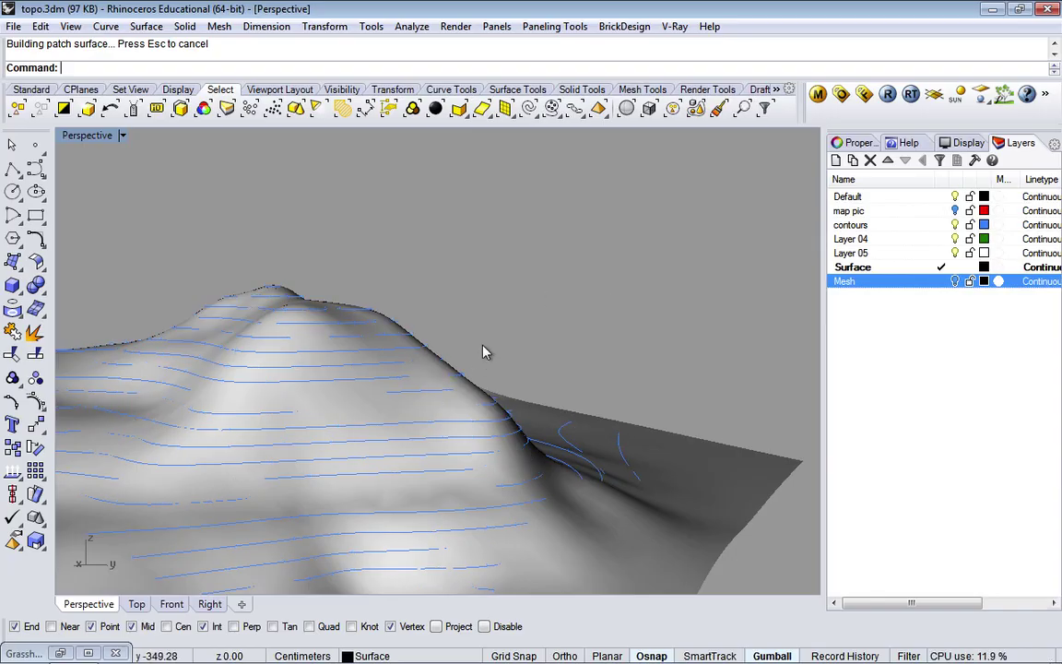
- Inspect the finished terrain surface from the Top view and a low oblique perspective
{"action": "right_click_drag", "start_coordinate": [514, 322], "coordinate": [318, 477]}
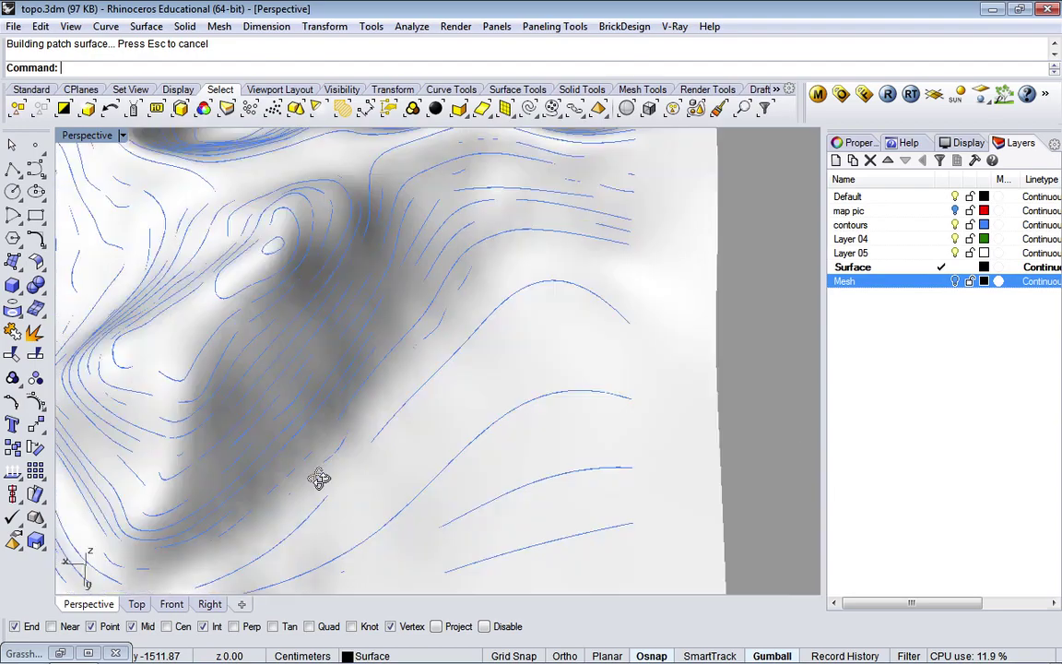
{"action": "scroll", "coordinate": [369, 460], "scroll_direction": "down", "scroll_amount": 5}
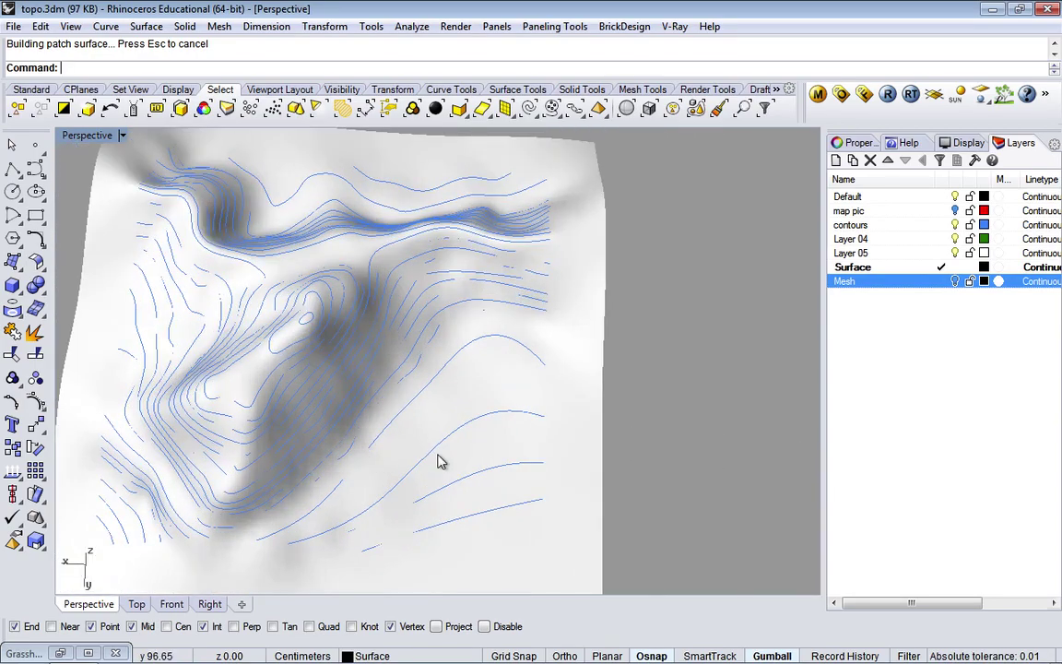
{"action": "scroll", "coordinate": [438, 461], "scroll_direction": "down", "scroll_amount": 3}
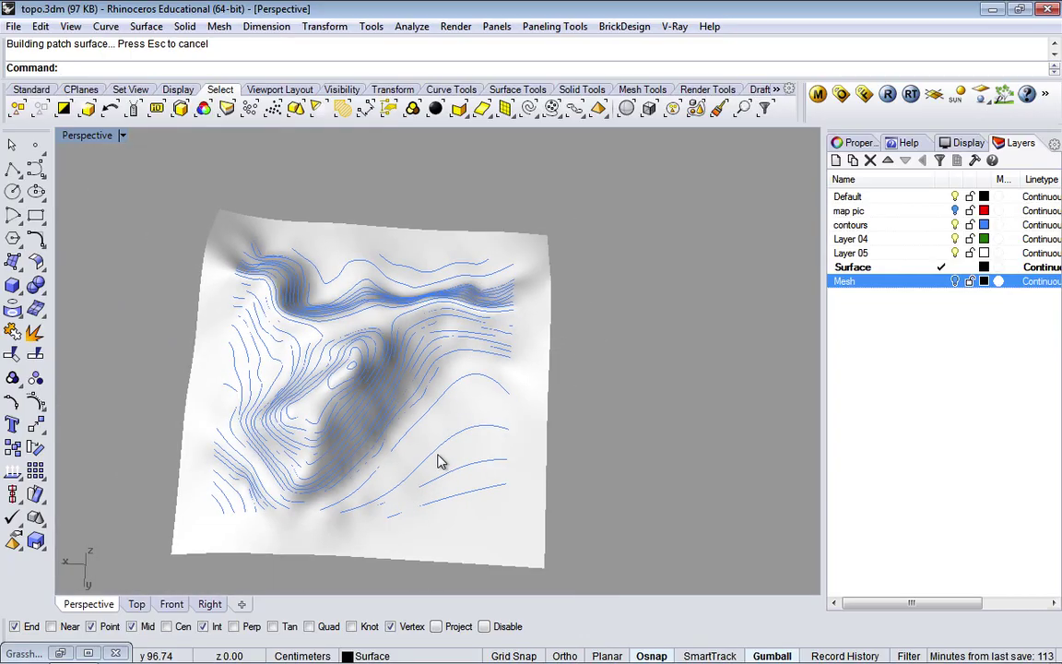
{"action": "left_click", "coordinate": [137, 604]}
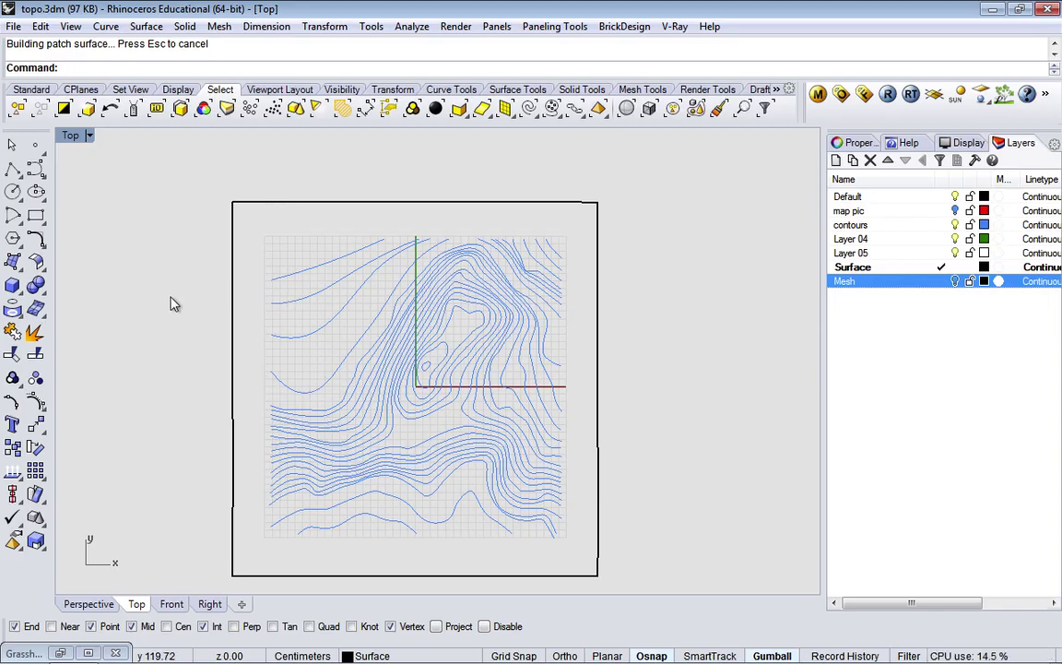
{"action": "left_click", "coordinate": [107, 605]}
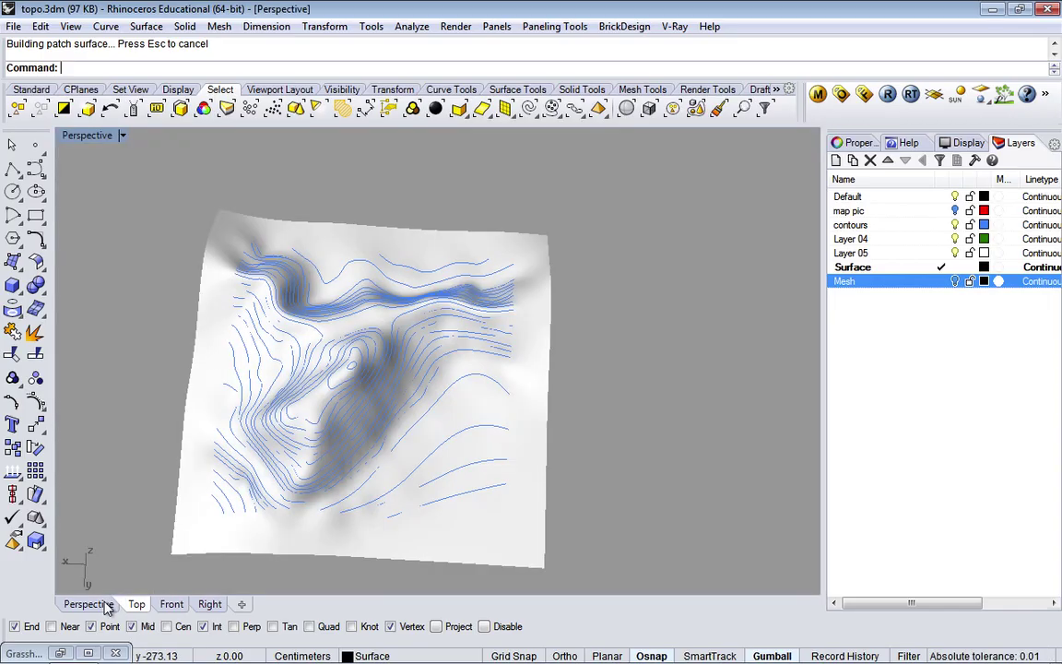
{"action": "right_click_drag", "start_coordinate": [575, 458], "coordinate": [529, 334]}
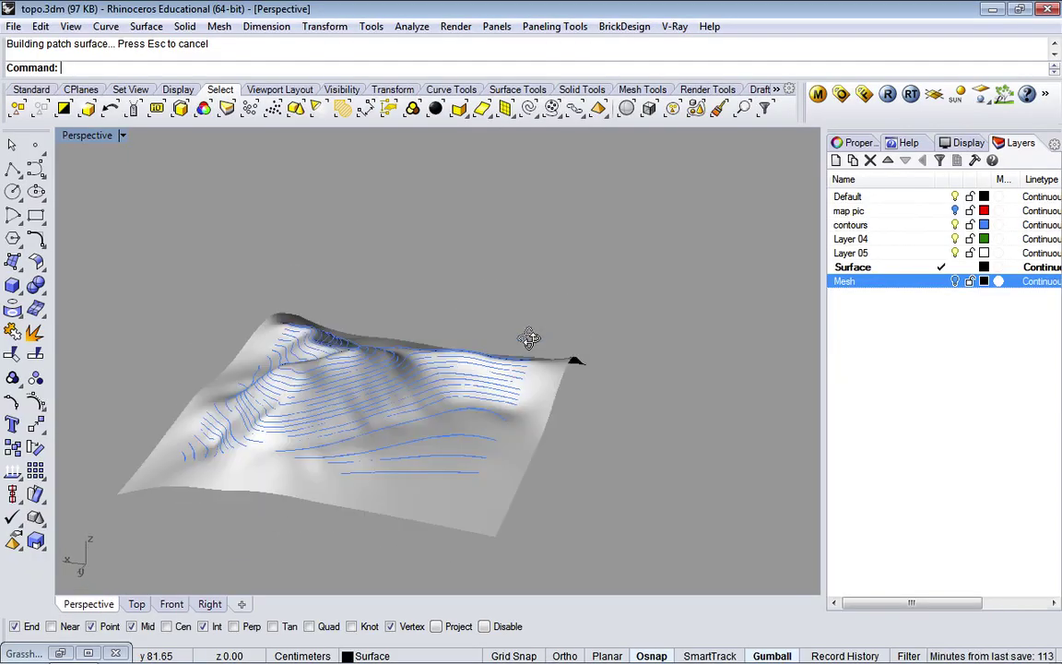
{"action": "scroll", "coordinate": [566, 474], "scroll_direction": "down", "scroll_amount": 5}
{"action": "scroll", "coordinate": [566, 474], "scroll_direction": "up", "scroll_amount": 5}
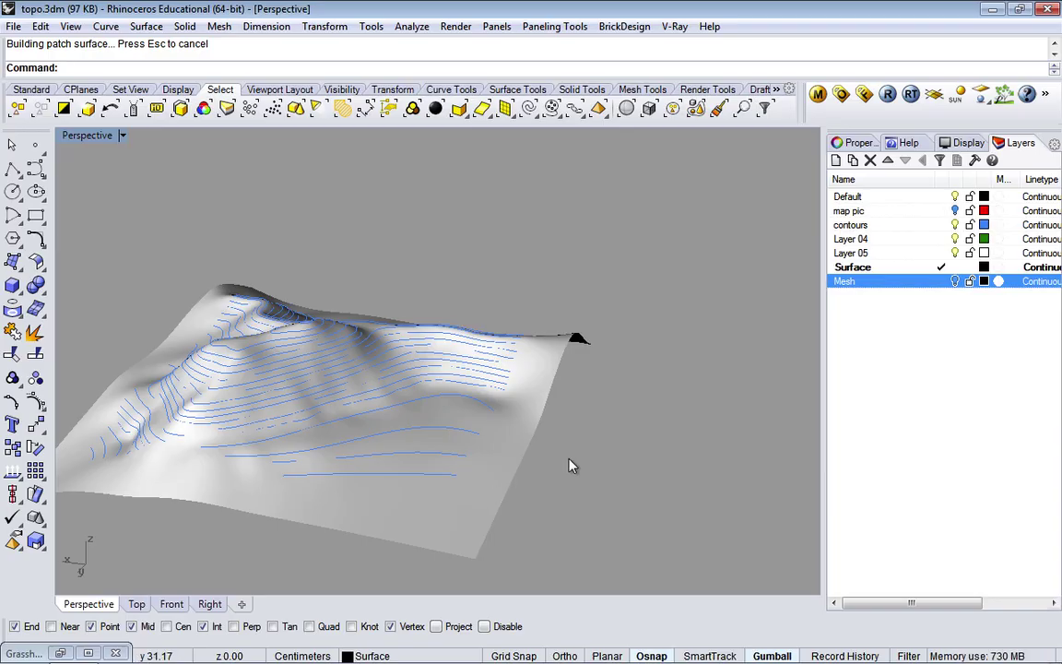
- Delete the patch terrain surface
{"action": "right_click_drag", "start_coordinate": [570, 466], "coordinate": [514, 506]}
{"action": "left_click", "coordinate": [505, 517]}
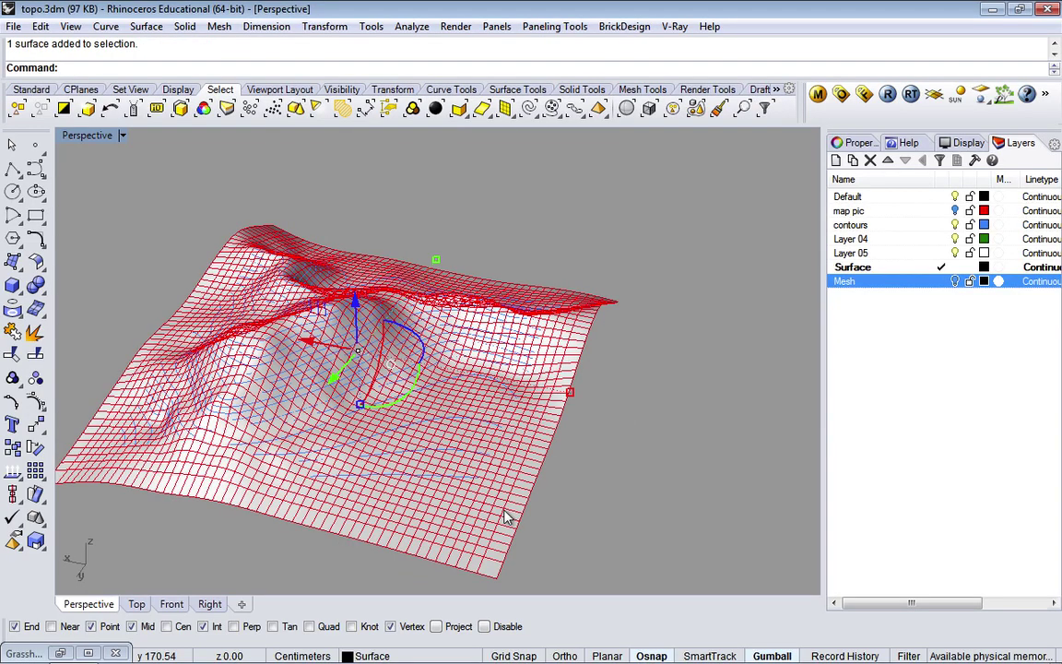
{"action": "key", "text": "Delete"}
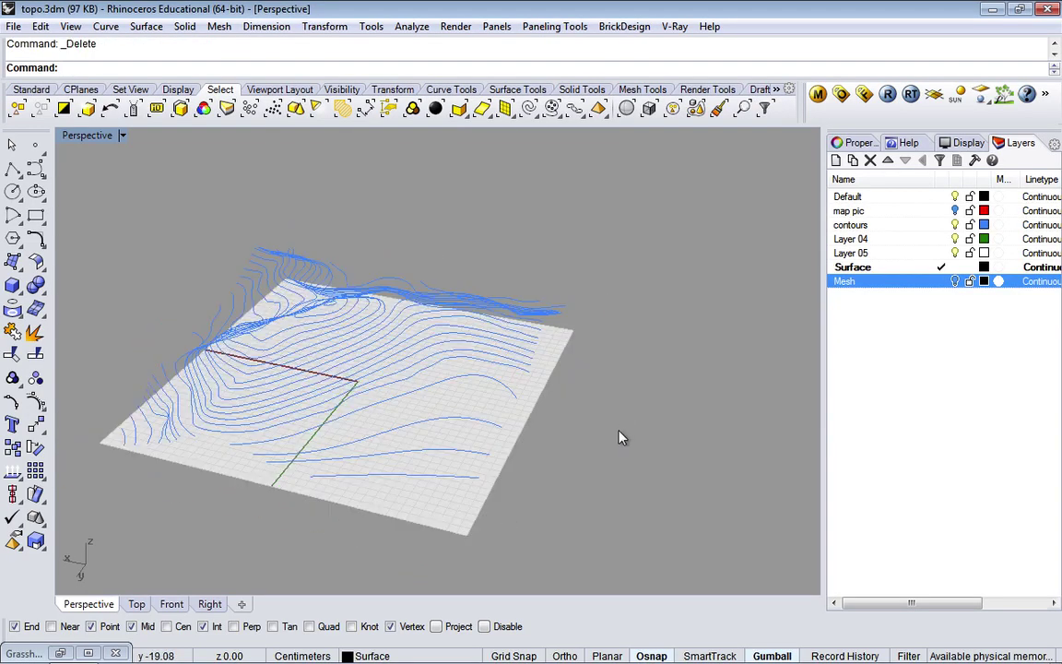
- Make Mesh the current layer and delete the test terrain mesh
{"action": "right_click_drag", "start_coordinate": [682, 438], "coordinate": [698, 403]}
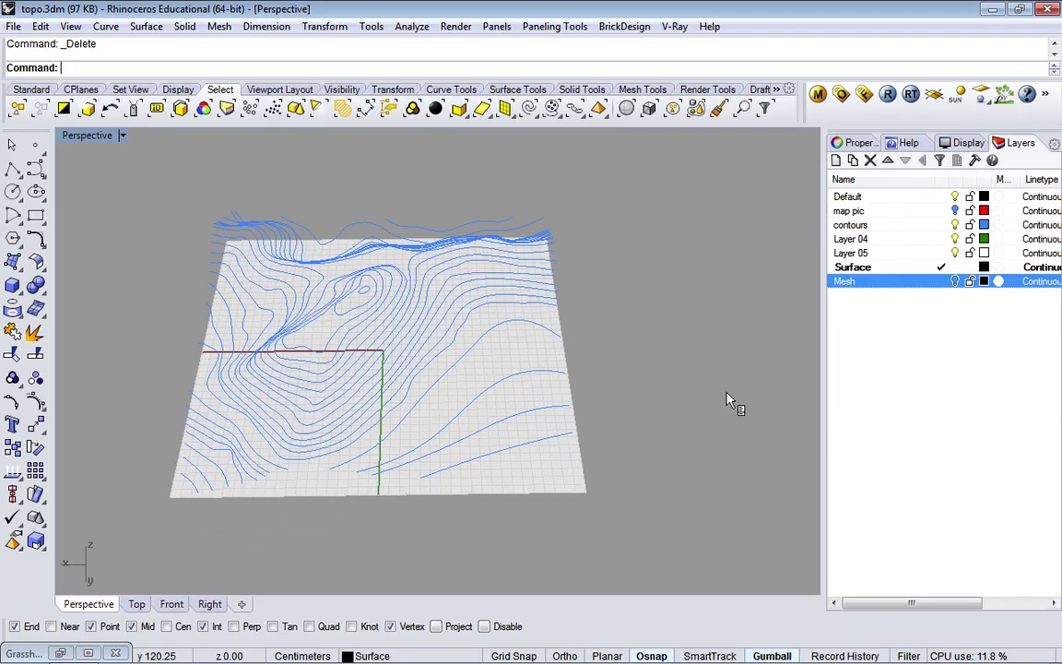
{"action": "right_click", "coordinate": [727, 404]}
{"action": "left_click", "coordinate": [943, 285]}
{"action": "left_click", "coordinate": [942, 282]}
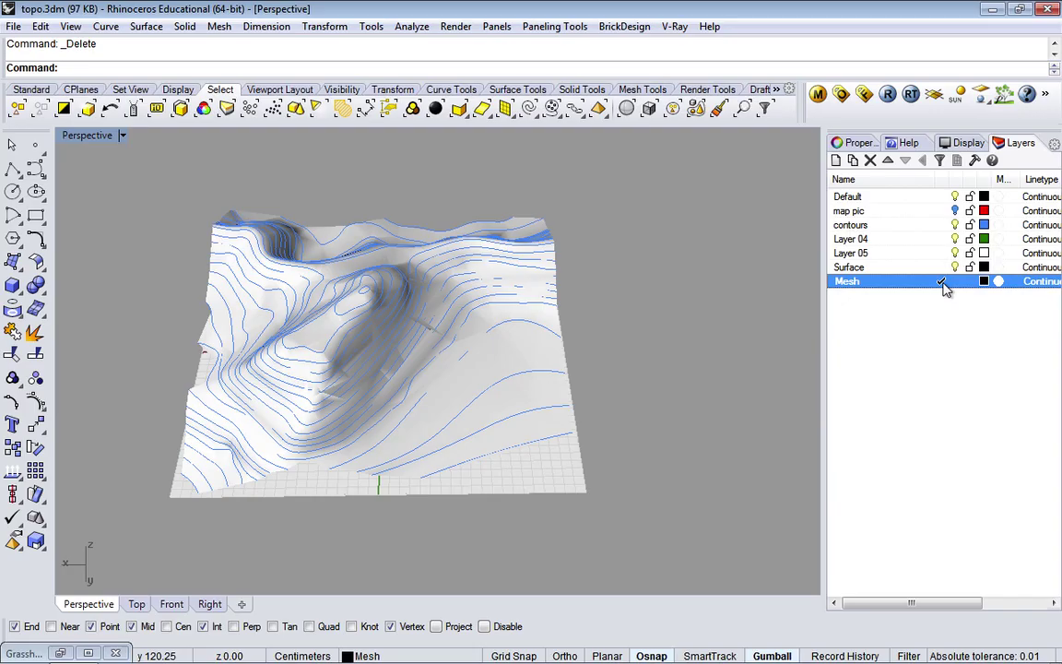
{"action": "left_click", "coordinate": [507, 358]}
{"action": "key", "text": "Delete"}
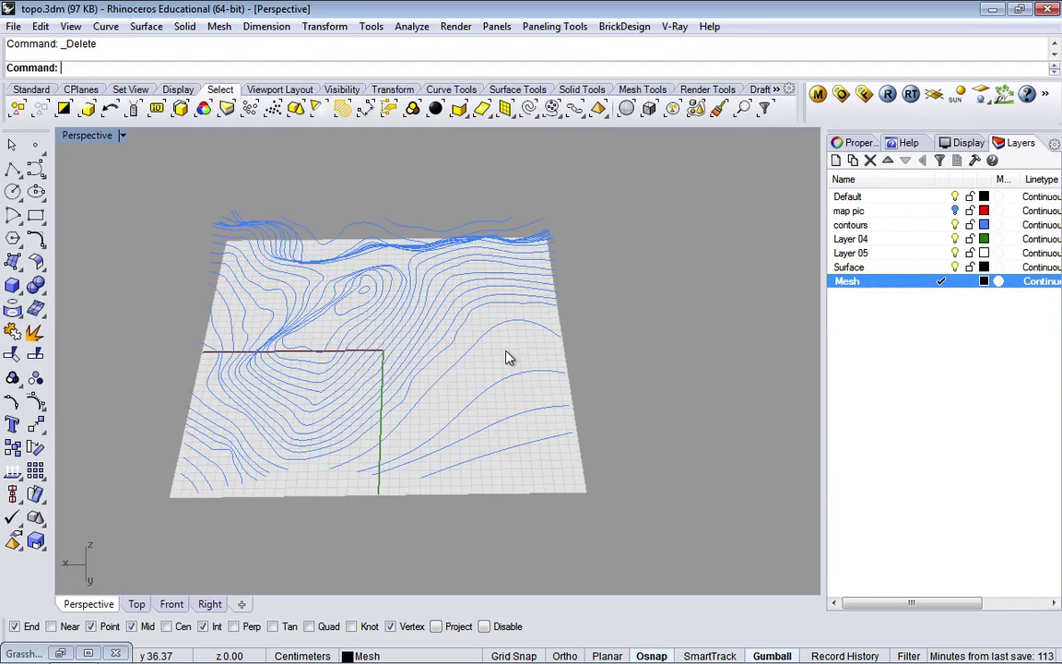
- Run MeshPatch on all 38 contour curves with no holes, then view the mesh from Top
{"action": "left_click_drag", "start_coordinate": [141, 172], "coordinate": [620, 529]}
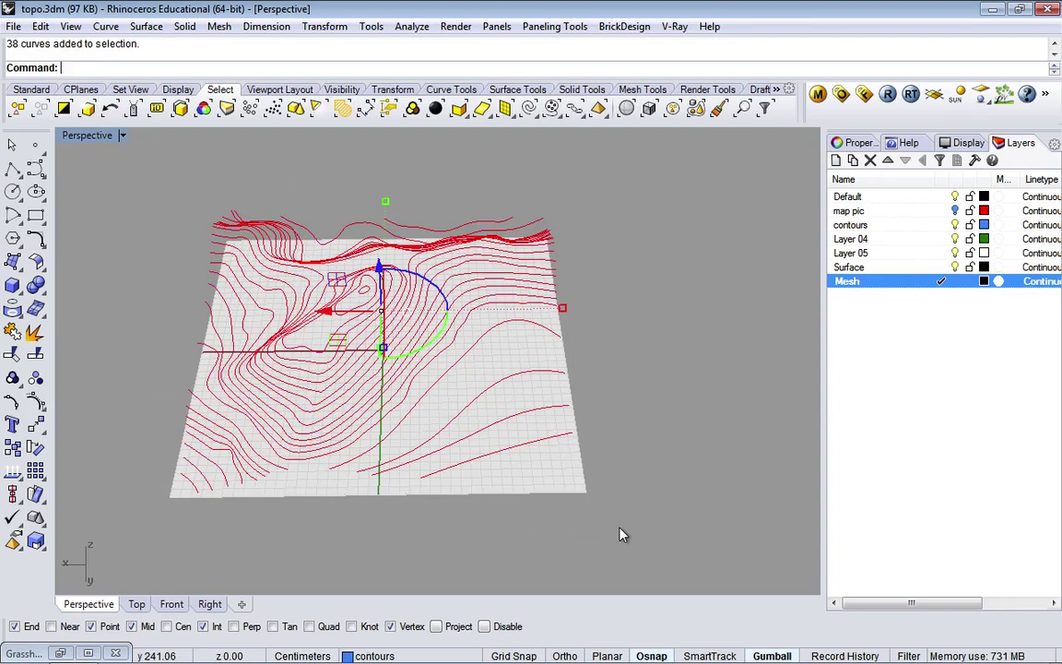
{"action": "type", "text": "M"}
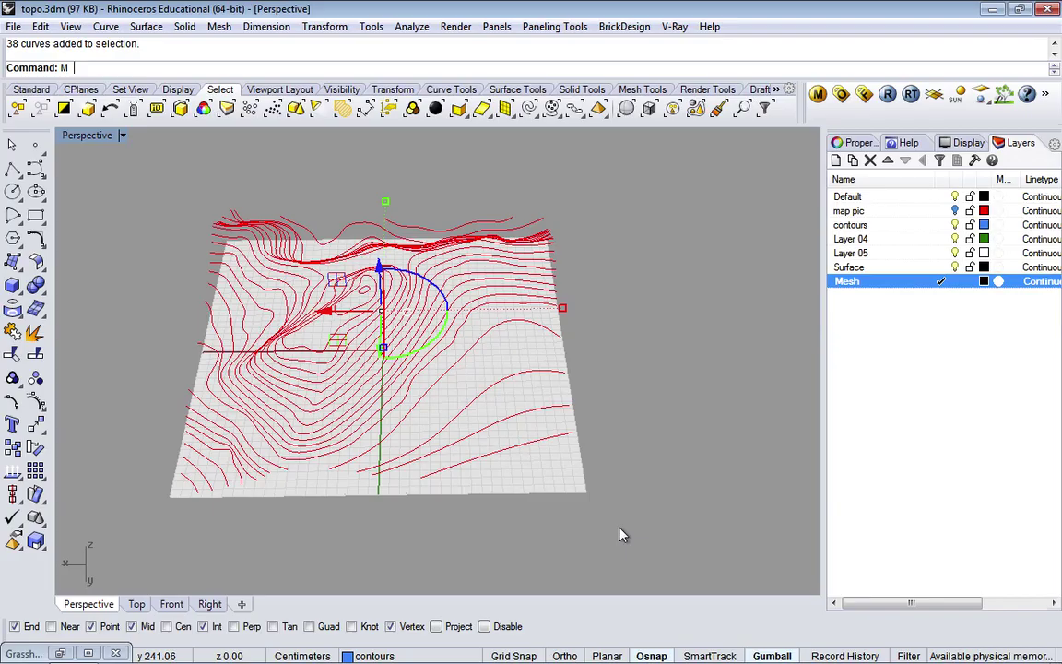
{"action": "type", "text": "esh"}
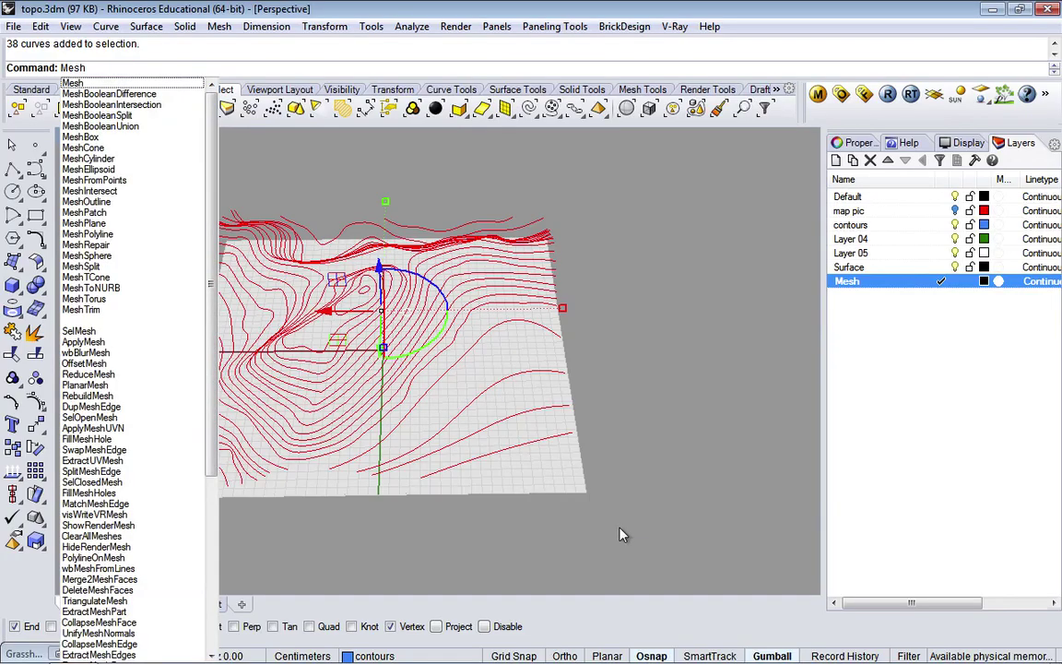
{"action": "type", "text": "Patch"}
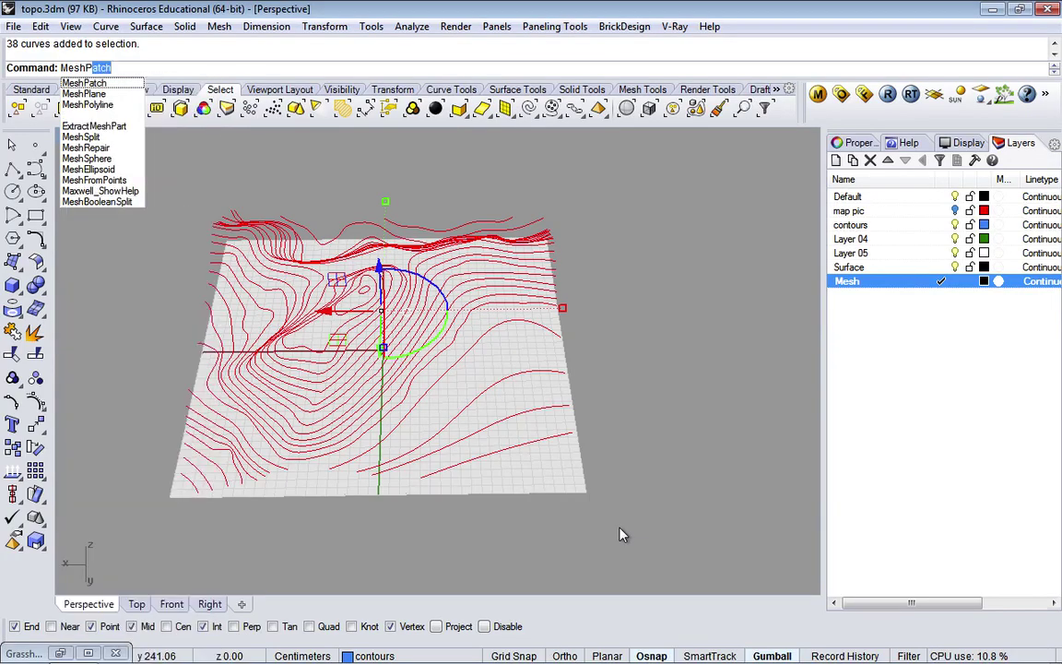
{"action": "key", "text": "Return"}
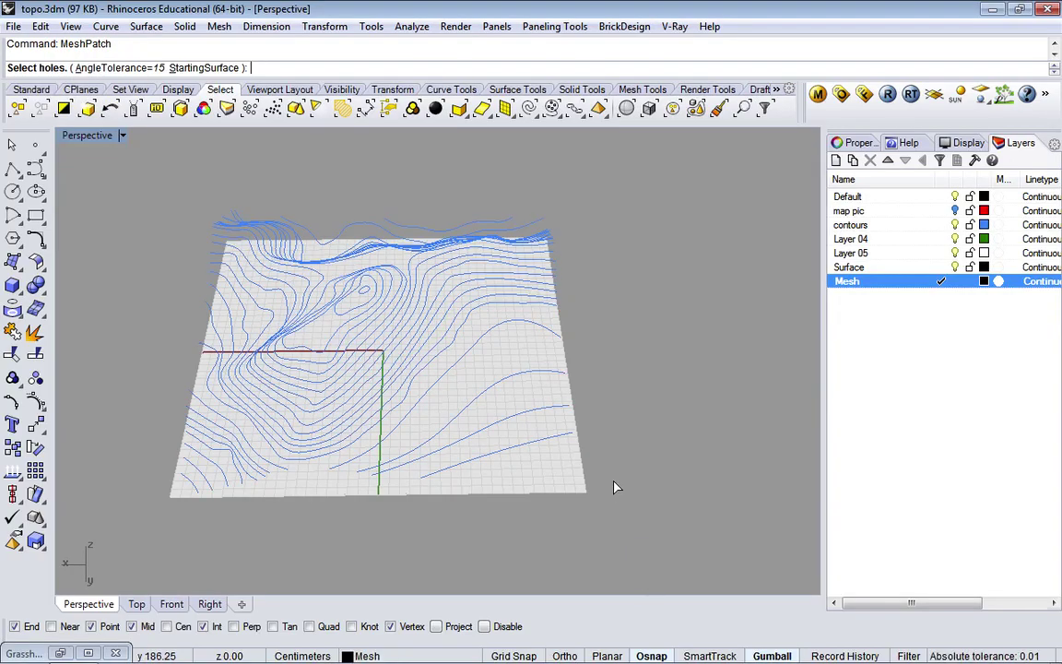
{"action": "key", "text": "Return"}
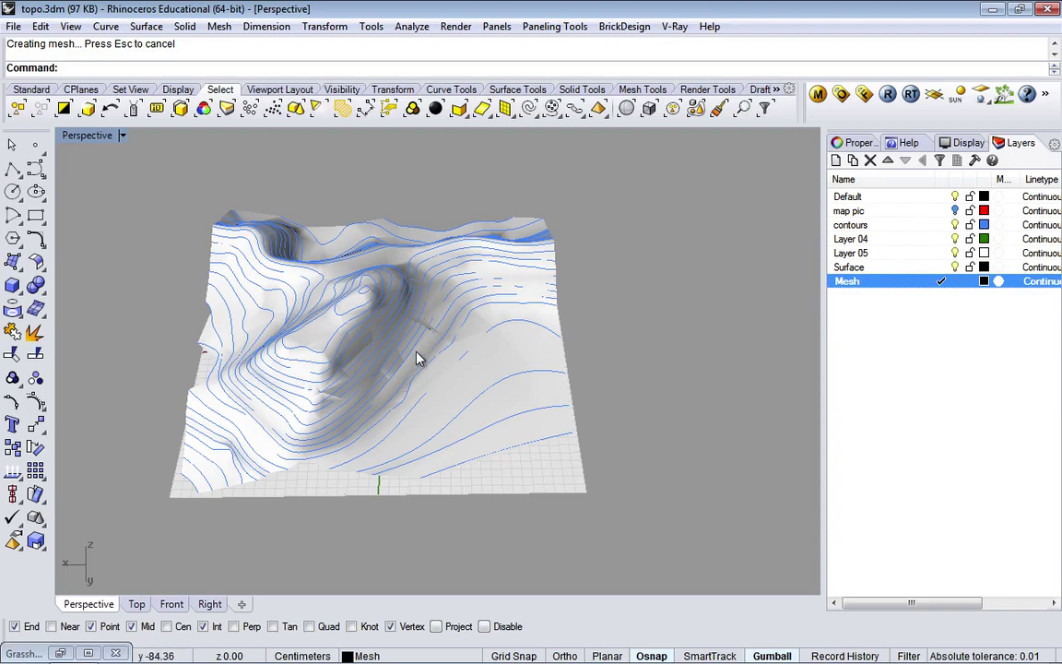
{"action": "scroll", "coordinate": [329, 388], "scroll_direction": "up", "scroll_amount": 5}
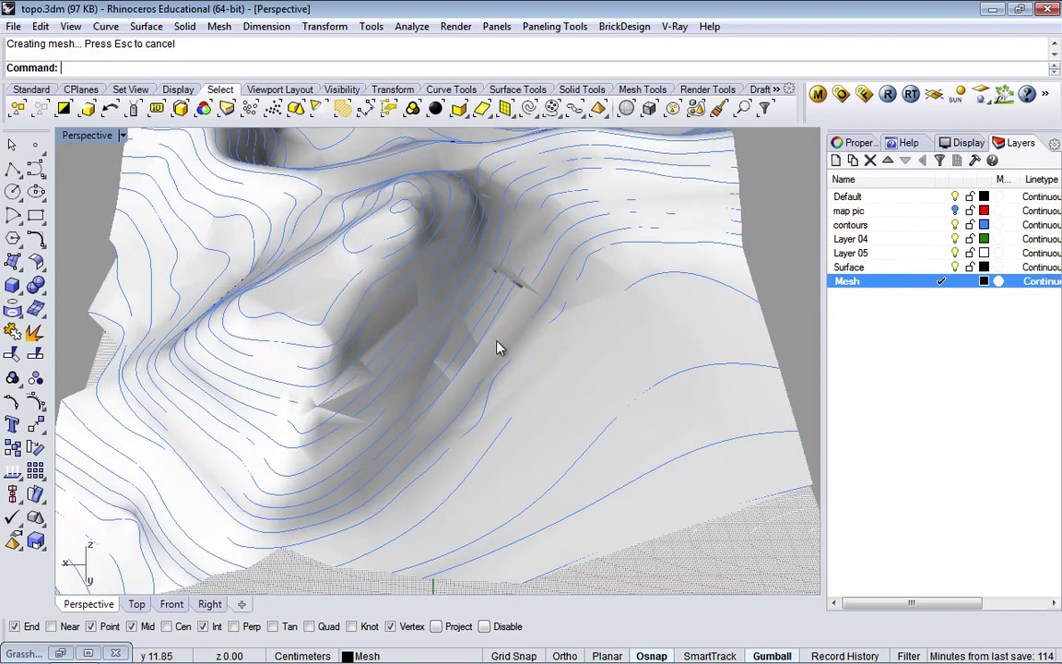
{"action": "scroll", "coordinate": [496, 347], "scroll_direction": "down", "scroll_amount": 5}
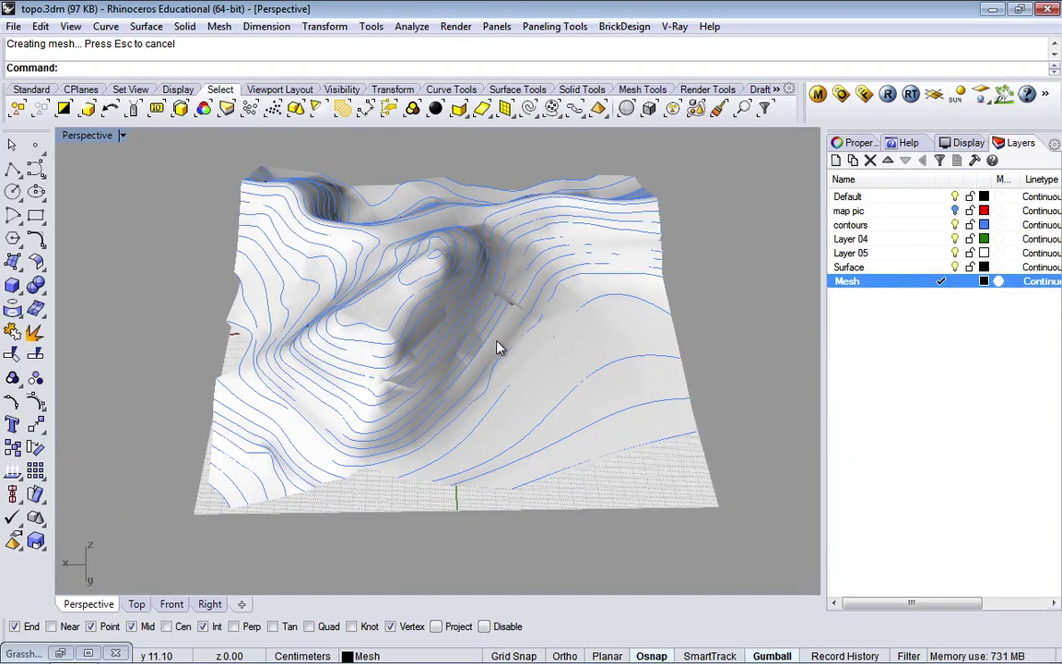
{"action": "left_click", "coordinate": [136, 604]}
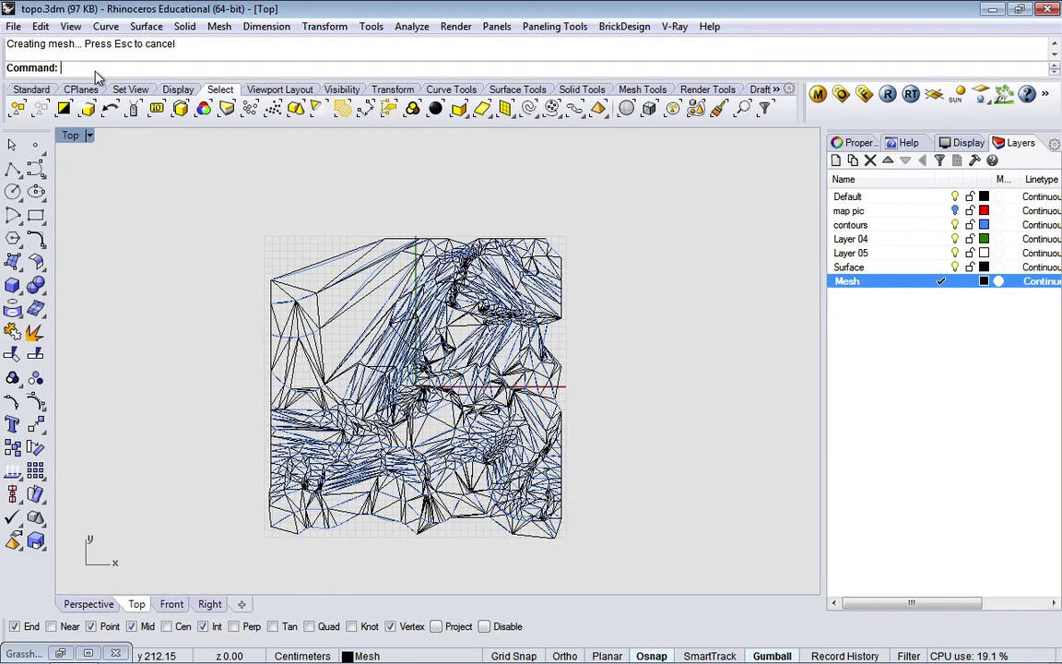
- Drape a surface over a window enclosing the whole mesh in Top, then return to Perspective
{"action": "type", "text": "Drape"}
{"action": "key", "text": "Return"}
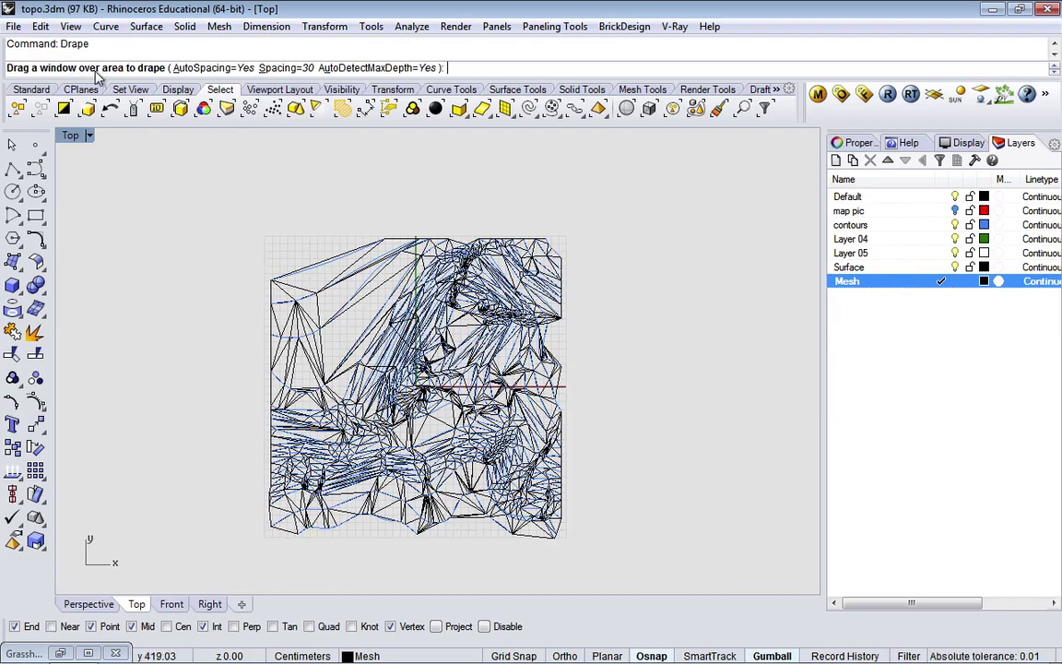
{"action": "left_click_drag", "start_coordinate": [243, 213], "coordinate": [596, 566]}
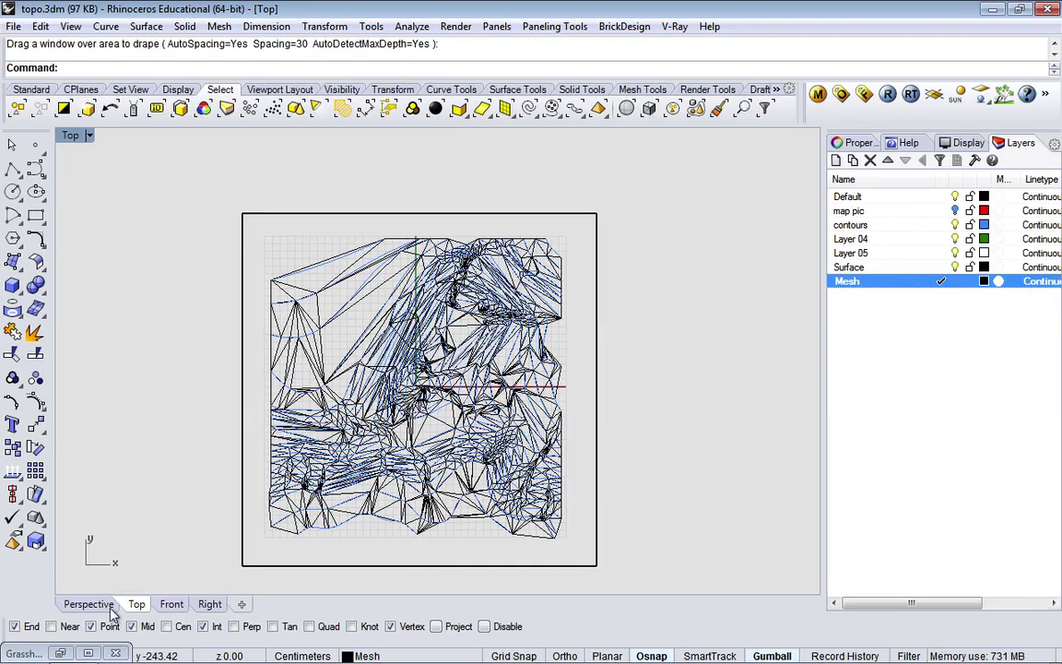
{"action": "left_click", "coordinate": [92, 605]}
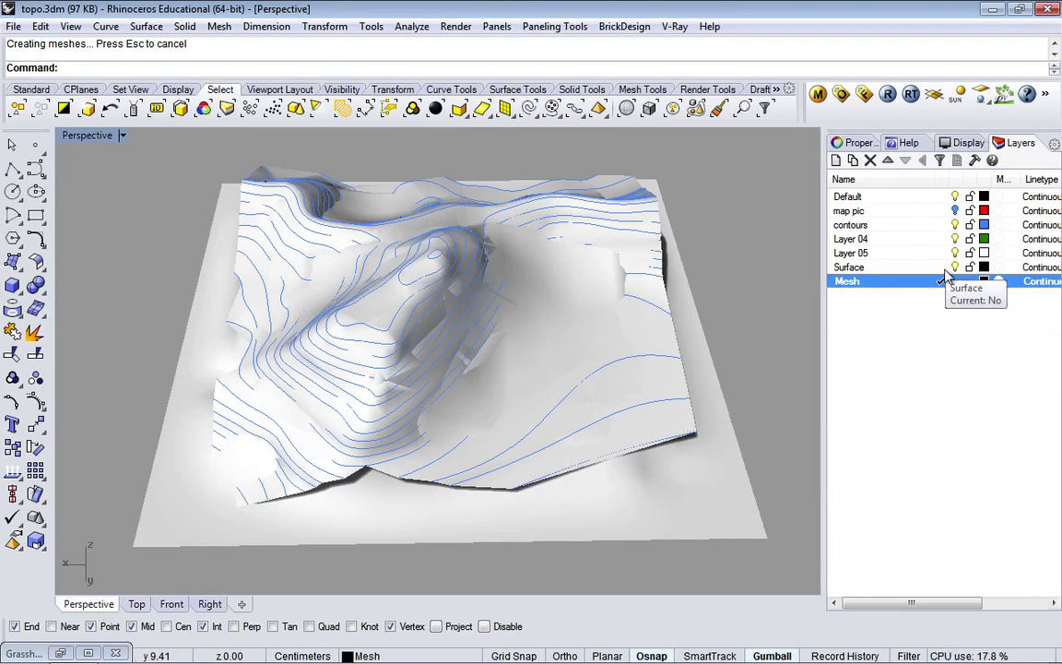
- Delete the drape surface and then the MeshPatch terrain mesh
{"action": "left_click", "coordinate": [711, 440]}
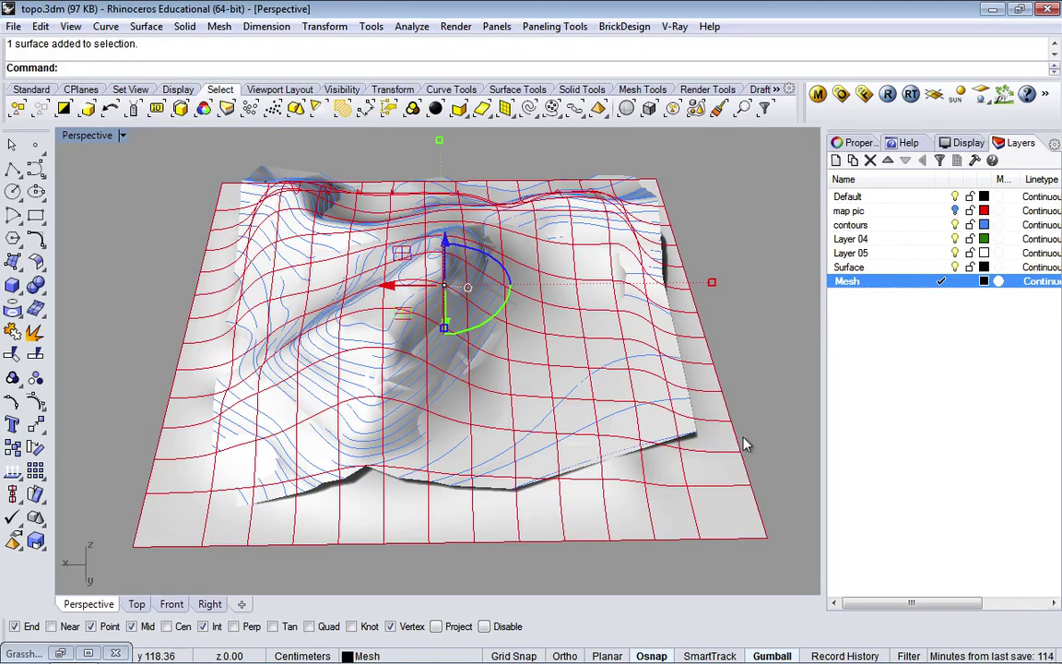
{"action": "right_click_drag", "start_coordinate": [773, 433], "coordinate": [682, 433]}
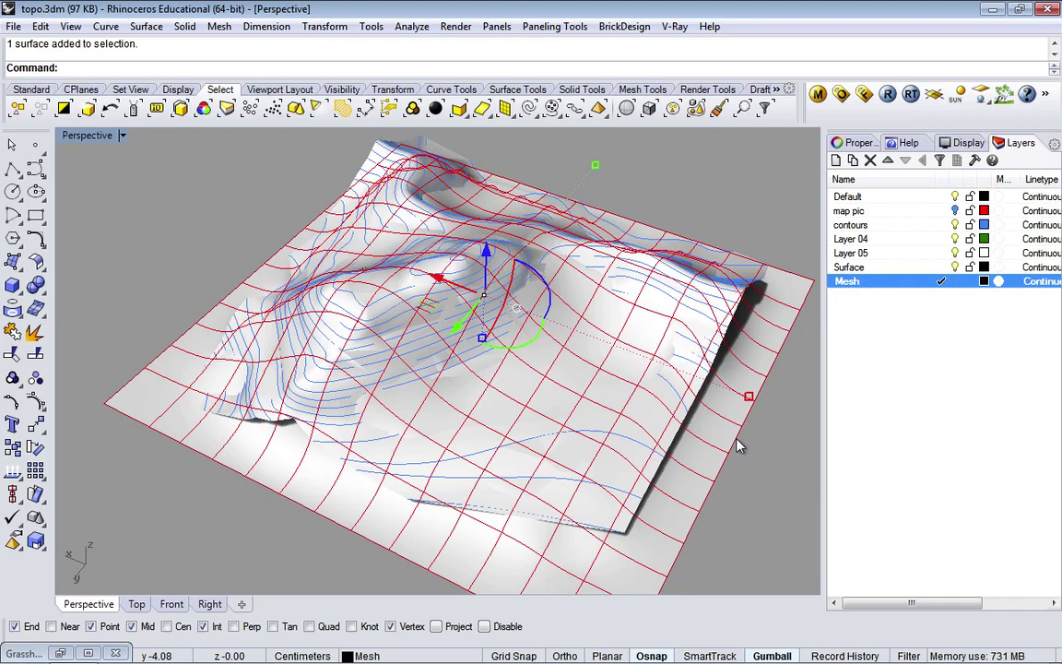
{"action": "key", "text": "Delete"}
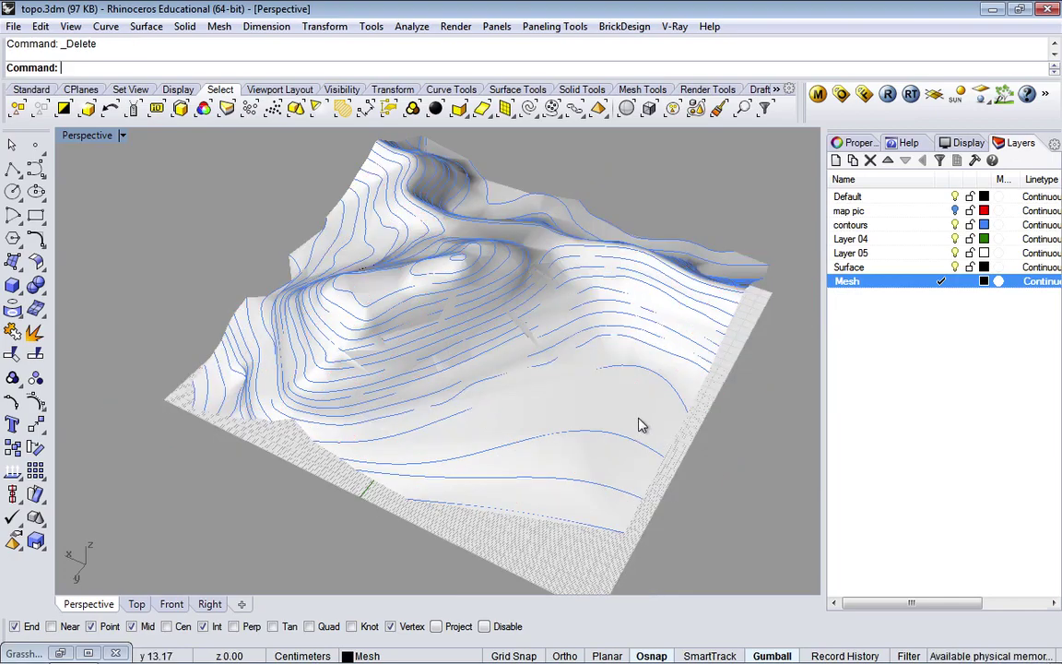
{"action": "left_click", "coordinate": [643, 425]}
{"action": "key", "text": "Delete"}
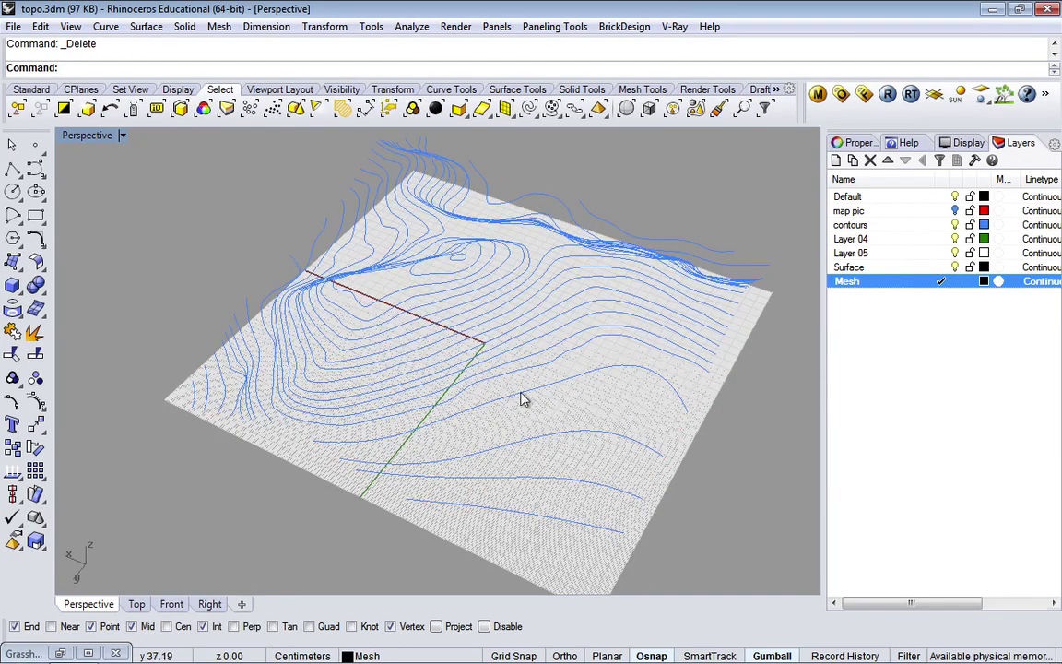